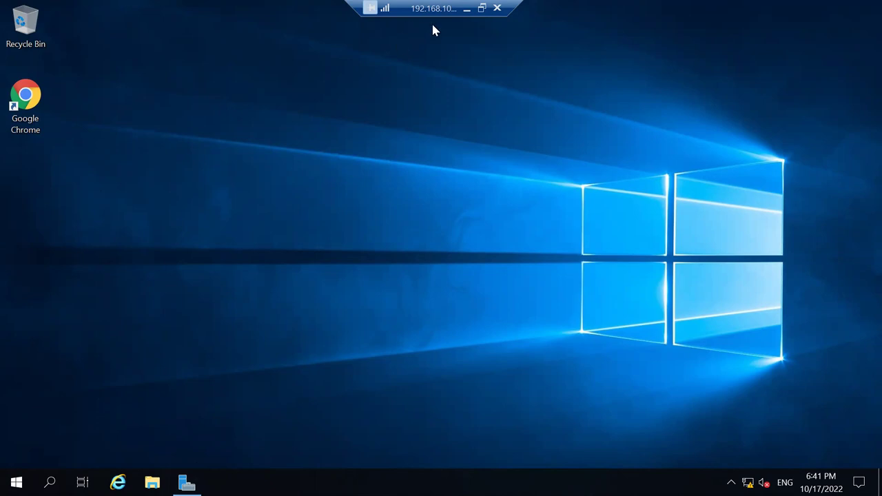
# Step: Switch to XenCenter and load Citrix_Virtual_Apps_and_Desktops_7_2106.iso into the DVD drive of the Win2k19-Golden VM
pyautogui.click(467, 9)
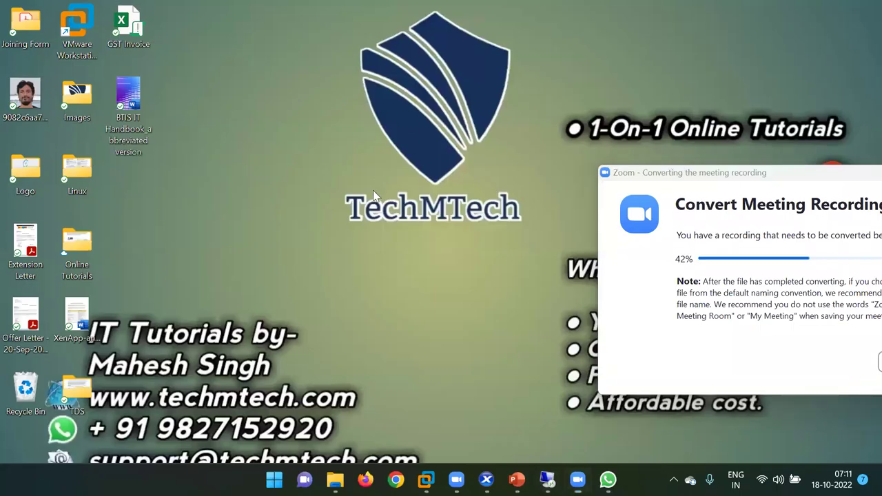
pyautogui.moveTo(426, 479)
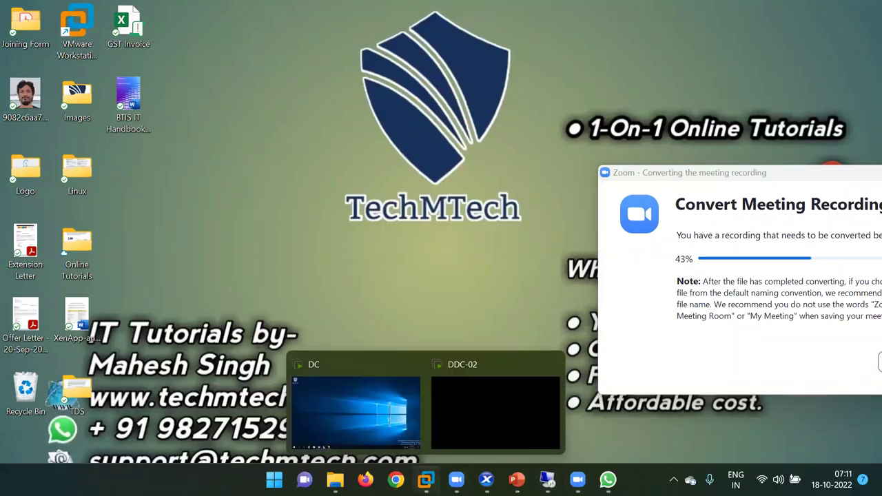
pyautogui.click(314, 383)
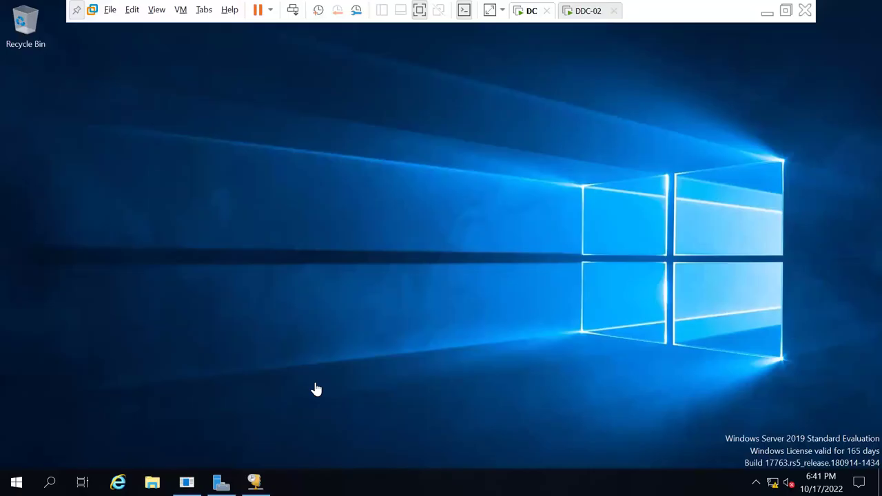
pyautogui.click(766, 12)
pyautogui.moveTo(517, 479)
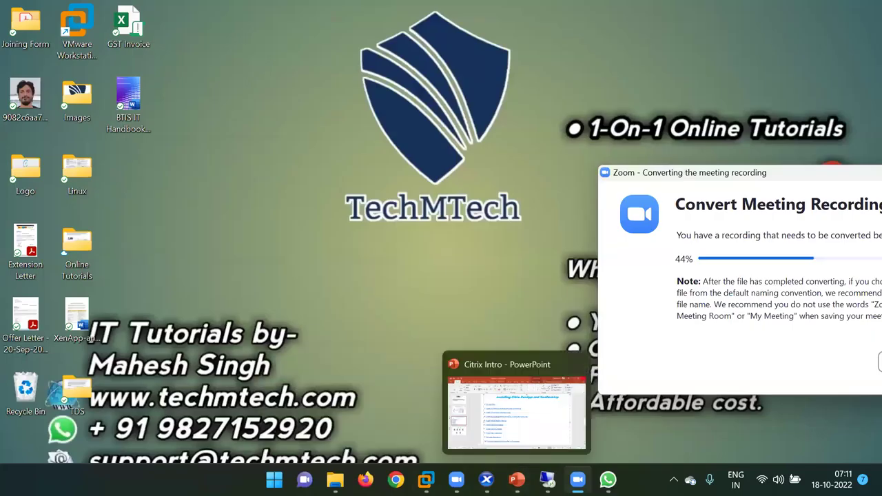
pyautogui.click(486, 479)
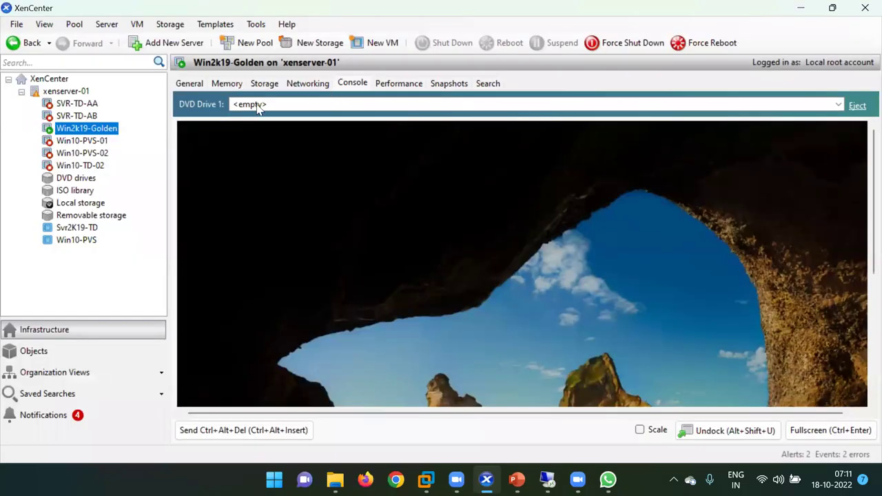
pyautogui.click(299, 104)
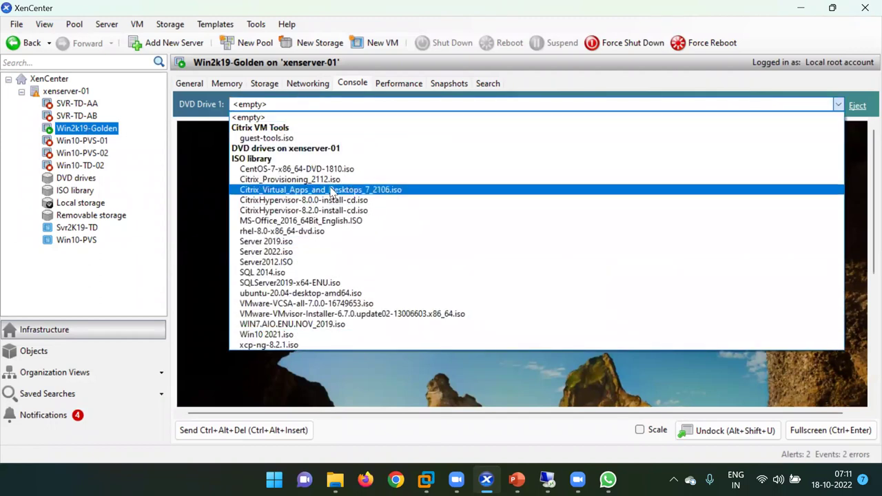
pyautogui.click(366, 191)
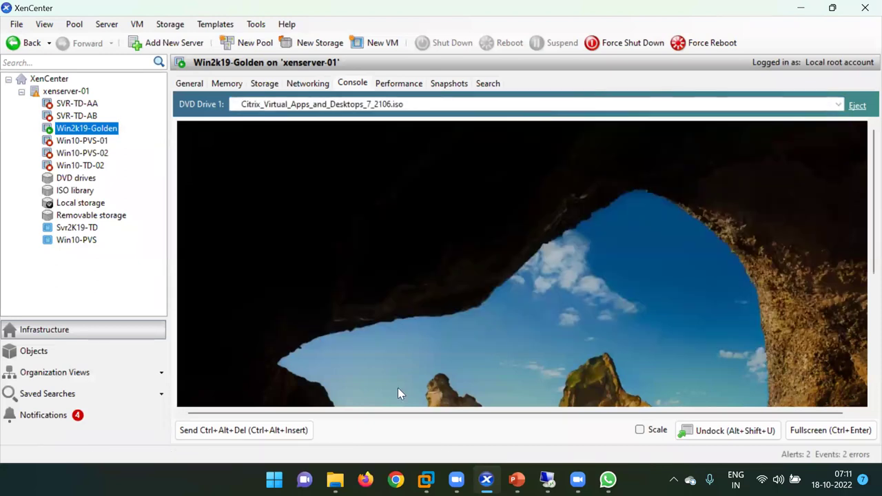
# Step: Return to the remote desktop session, launch the Citrix installer from the CVAD 2106 CD drive and allow it to make changes
pyautogui.click(547, 480)
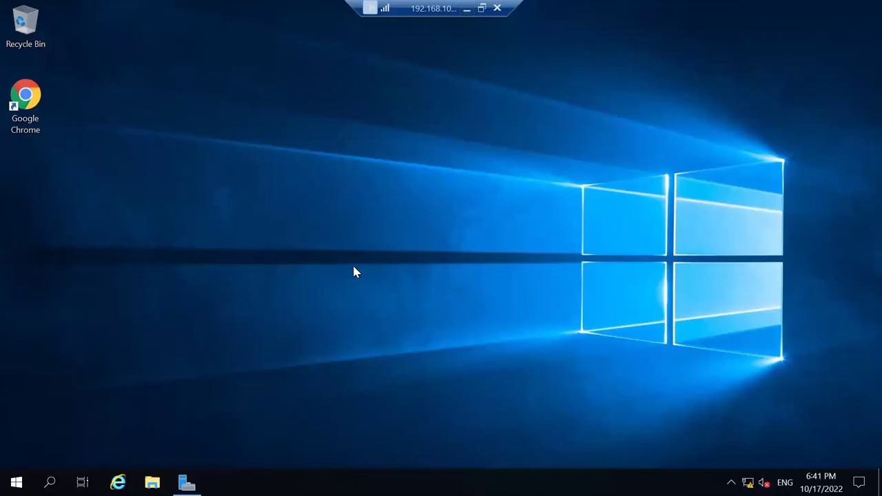
pyautogui.click(152, 483)
pyautogui.click(234, 207)
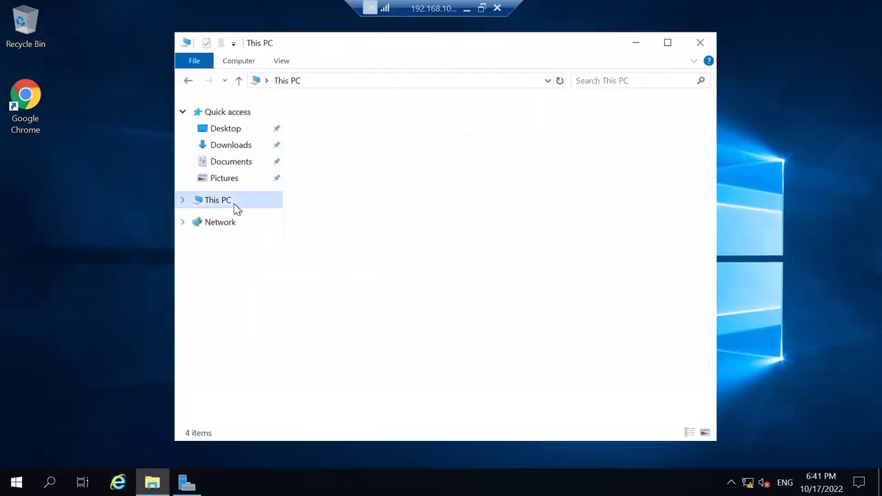
pyautogui.click(538, 311)
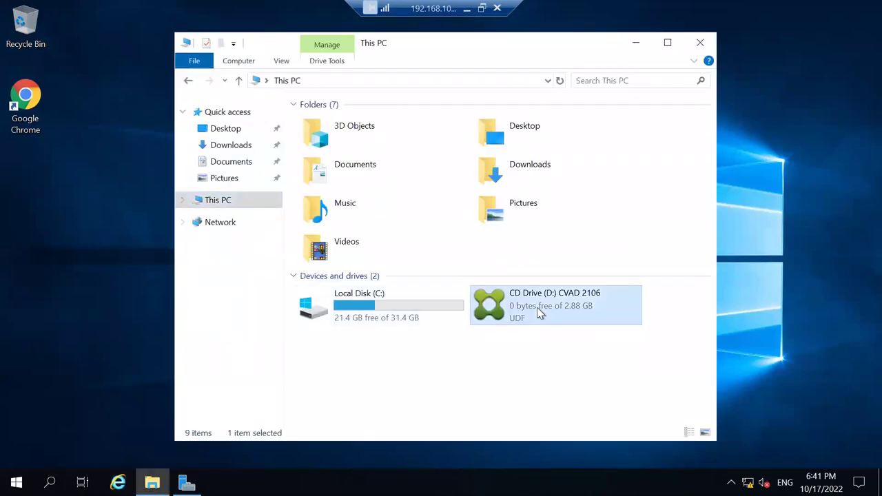
pyautogui.rightClick(541, 297)
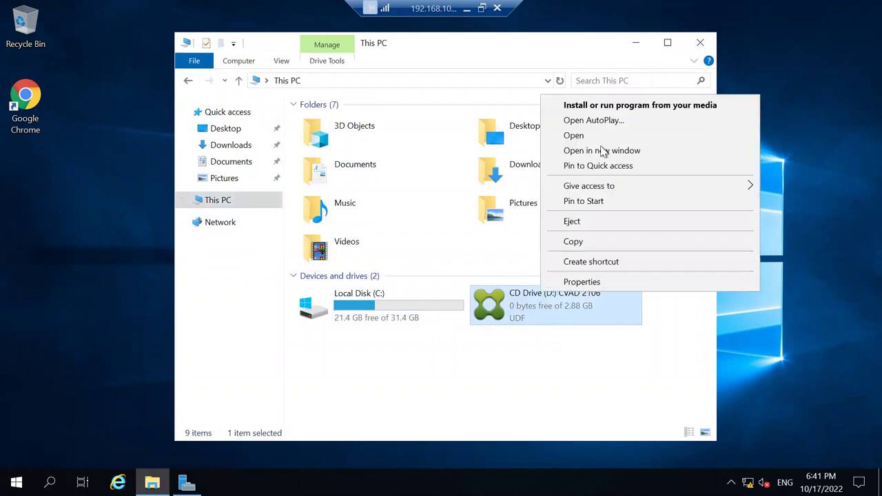
pyautogui.click(605, 108)
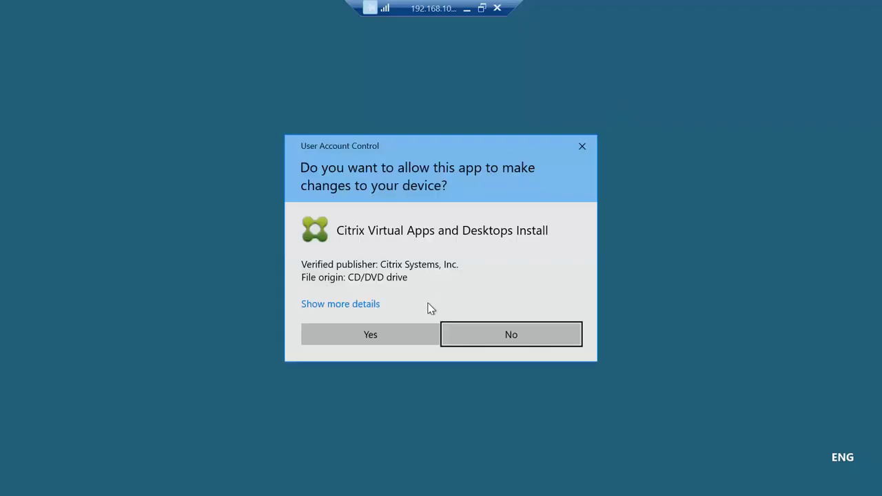
pyautogui.click(386, 333)
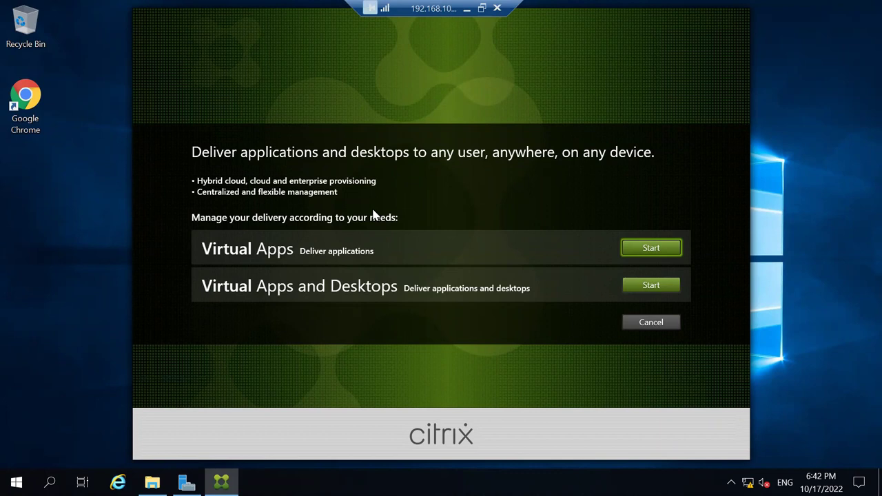
# Step: Start the Virtual Delivery Agent for Windows Multi-session OS setup under Virtual Apps and Desktops, choosing to create a master MCS image
pyautogui.click(658, 286)
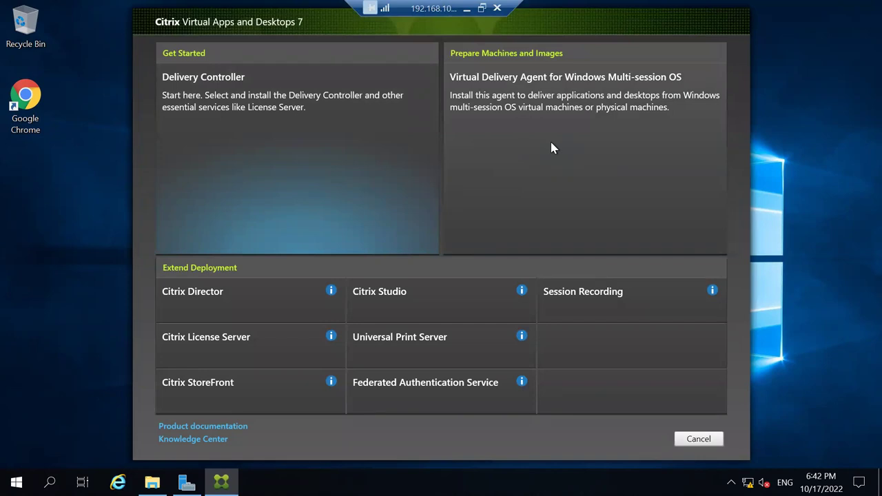
pyautogui.click(603, 140)
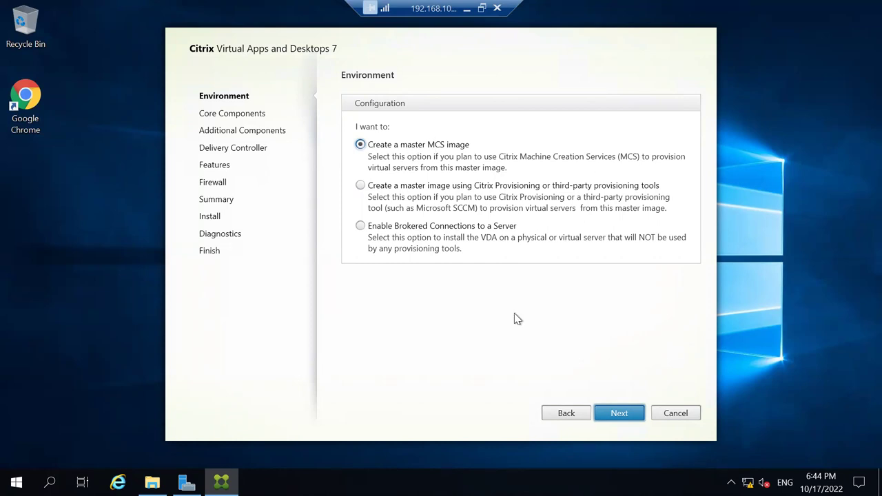
pyautogui.click(611, 406)
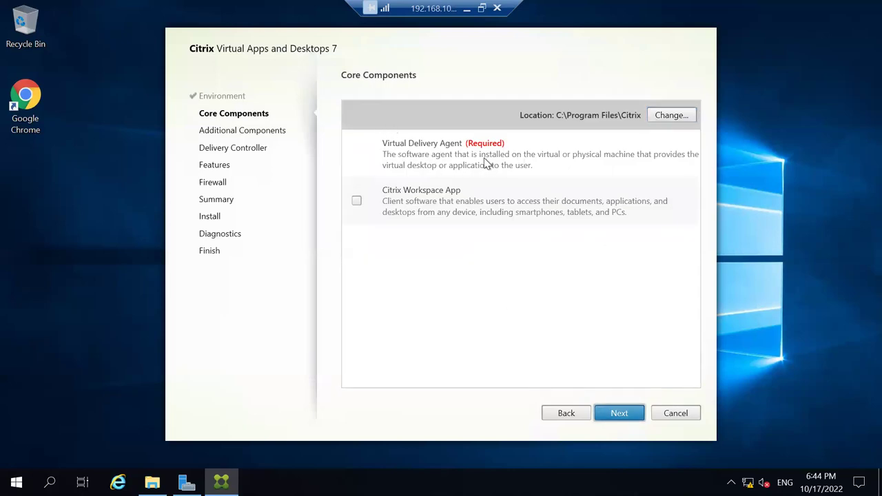
# Step: Leave out Citrix Workspace App and accept Citrix Supportability Tools, Profile Management and its WMI plug-in as additional components
pyautogui.click(356, 202)
pyautogui.press('Return')
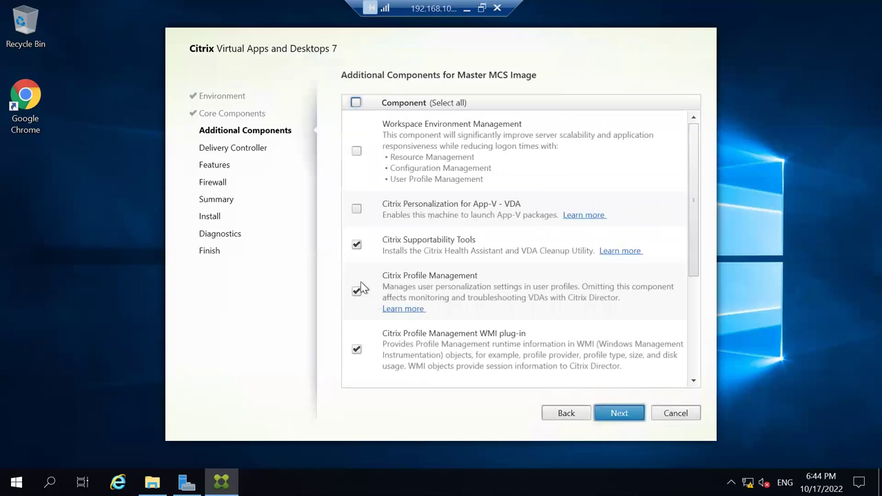
pyautogui.scroll(-3, 362, 290)
pyautogui.scroll(3, 367, 230)
pyautogui.scroll(-5, 452, 338)
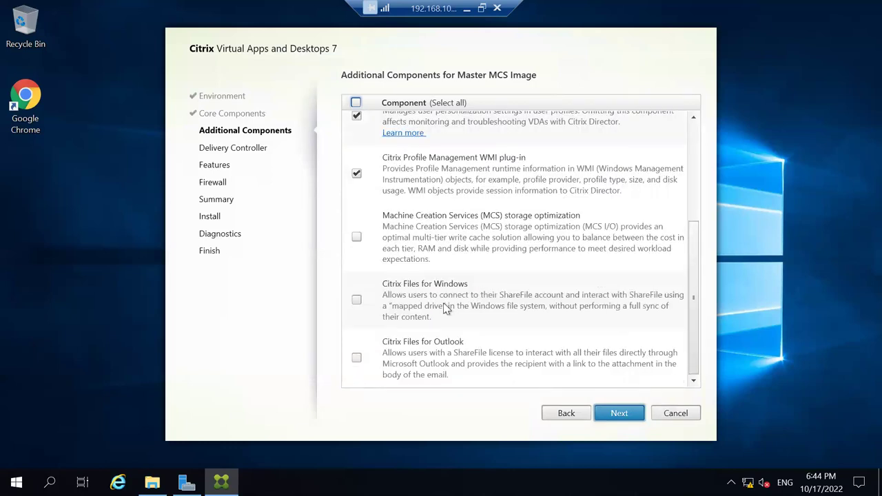
pyautogui.scroll(5, 429, 182)
pyautogui.scroll(-5, 428, 182)
pyautogui.scroll(5, 436, 208)
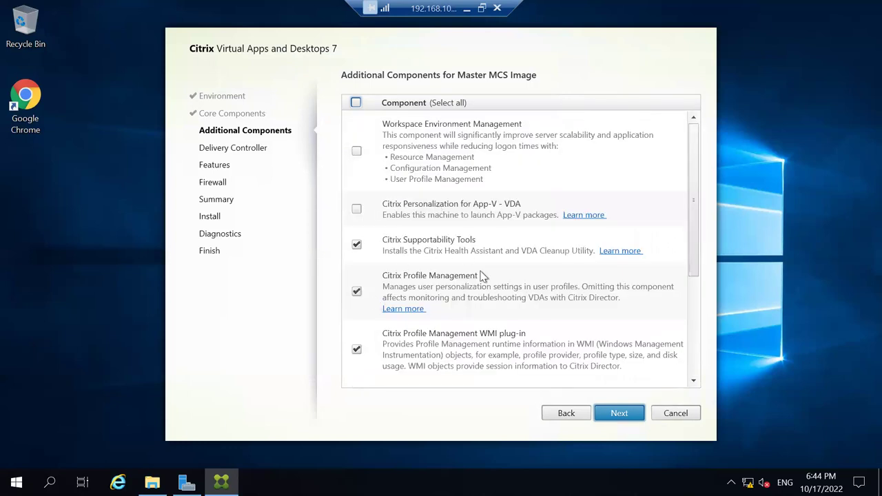
pyautogui.click(611, 406)
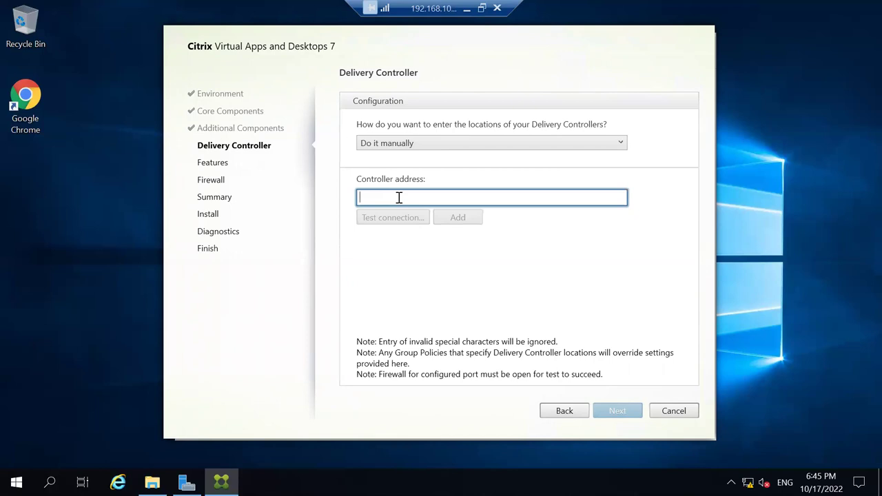
# Step: Test and add ddc-02.techmtech.com as a manually entered Delivery Controller, and accept the controller configuration
pyautogui.write('ddc-02')
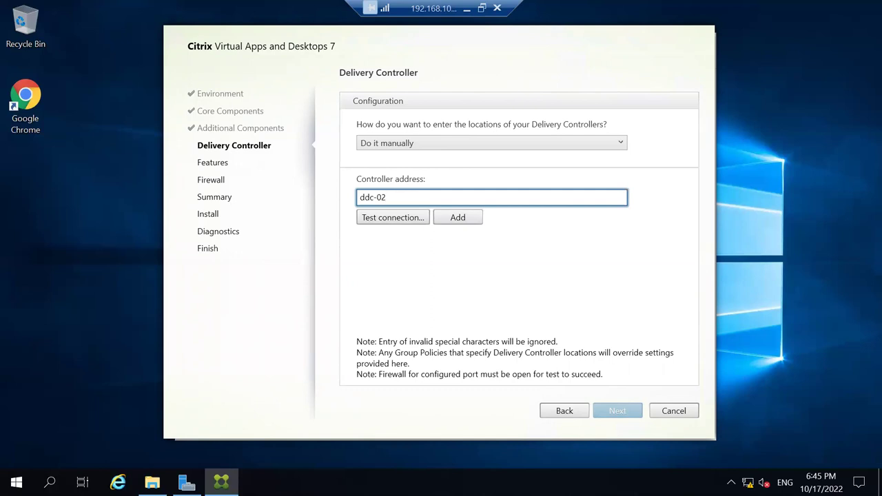
pyautogui.write('.techmtech.com')
pyautogui.click(372, 220)
pyautogui.click(475, 221)
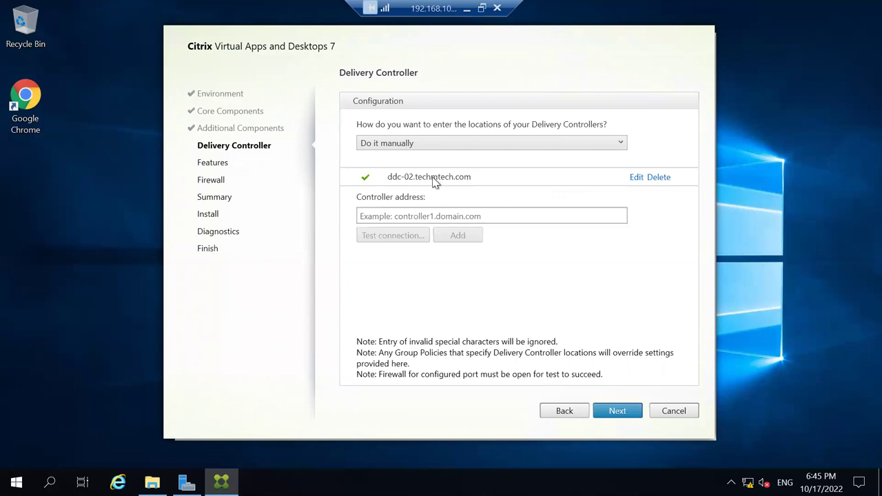
pyautogui.click(390, 214)
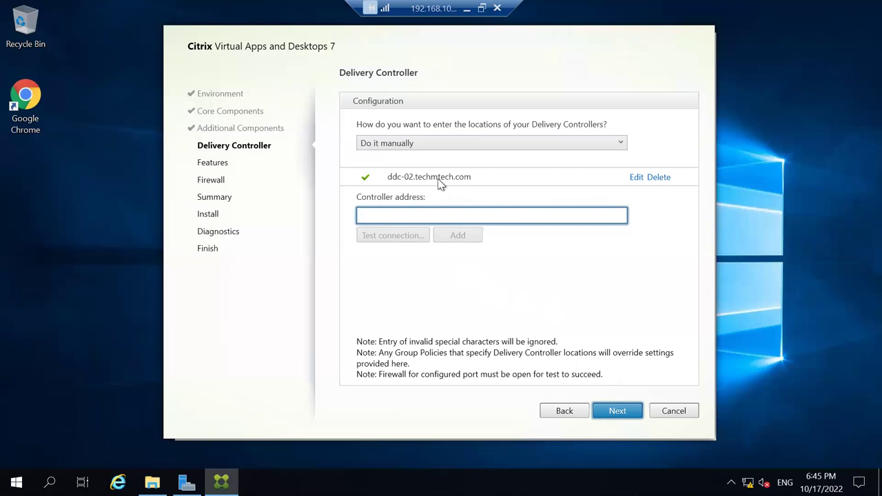
pyautogui.click(617, 401)
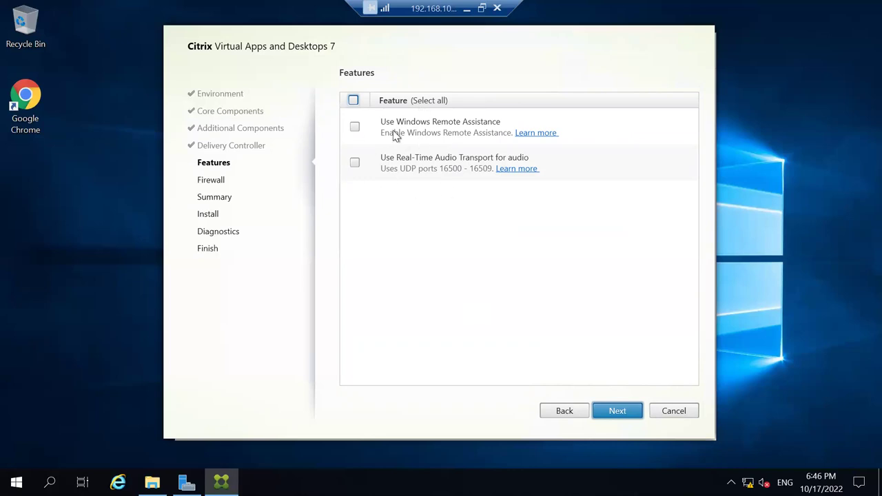
# Step: Continue without optional features and keep the firewall rules configured automatically
pyautogui.click(616, 407)
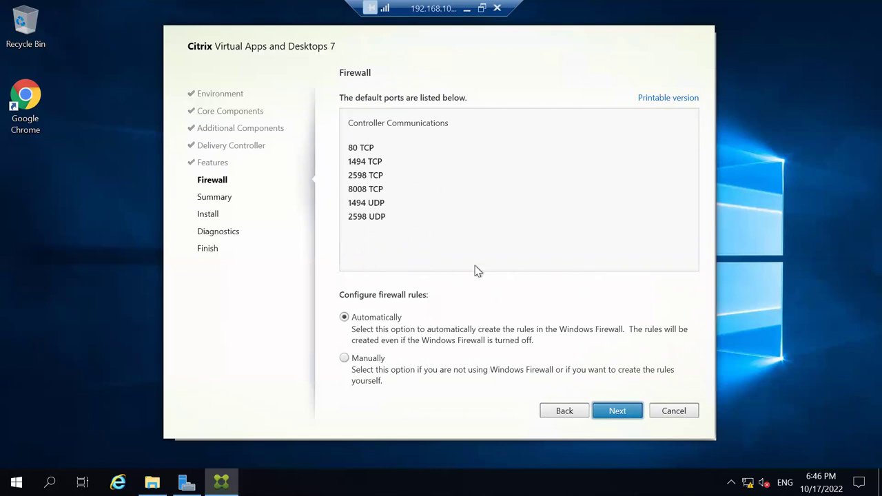
pyautogui.click(617, 406)
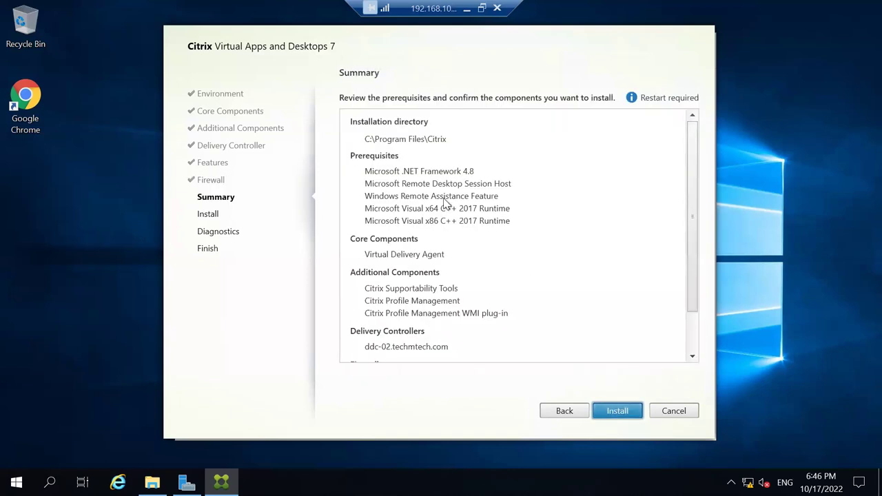
# Step: Review the prerequisites, components, Delivery Controller and firewall ports in the summary, and start the installation
pyautogui.scroll(-3, 445, 204)
pyautogui.scroll(3, 444, 204)
pyautogui.scroll(-3, 445, 205)
pyautogui.scroll(3, 444, 204)
pyautogui.scroll(-3, 407, 207)
pyautogui.scroll(3, 427, 217)
pyautogui.scroll(-3, 455, 173)
pyautogui.scroll(3, 456, 172)
pyautogui.scroll(-3, 457, 172)
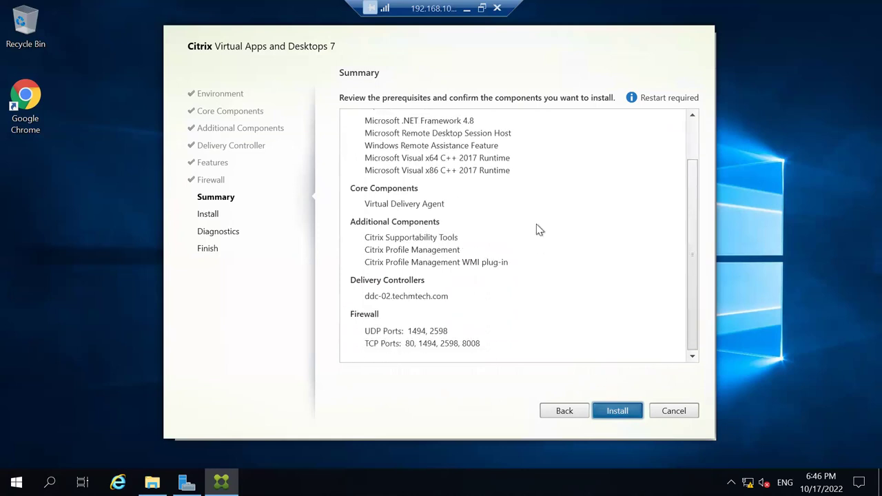
pyautogui.press('Return')
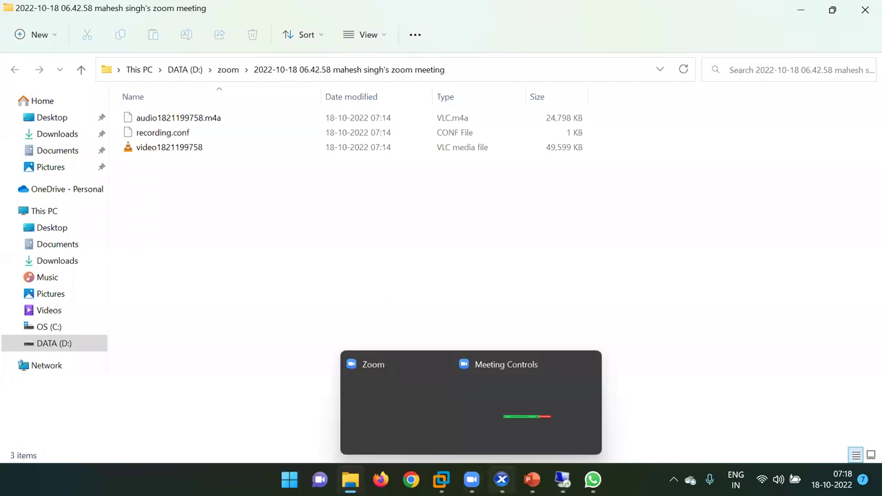
# Step: Check the actions available for the Win2k19-Golden VM in XenCenter, dismiss them, and close the Zoom recordings folder
pyautogui.click(501, 480)
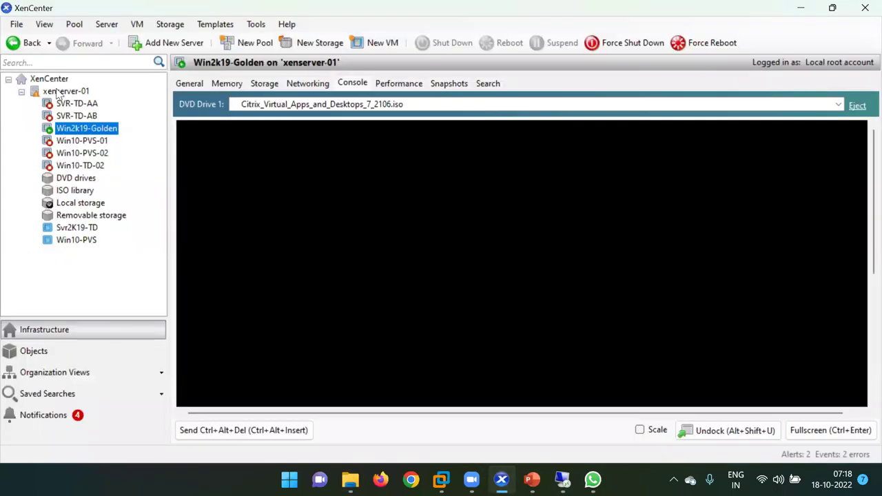
pyautogui.rightClick(84, 134)
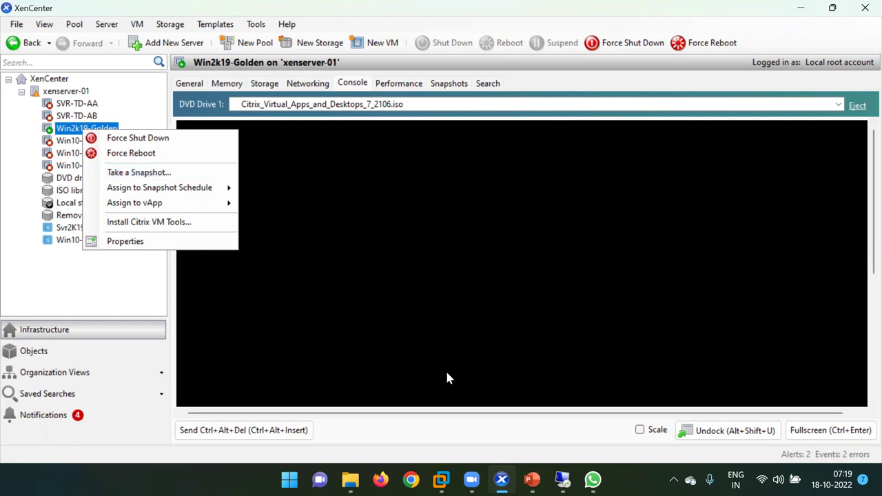
pyautogui.click(115, 296)
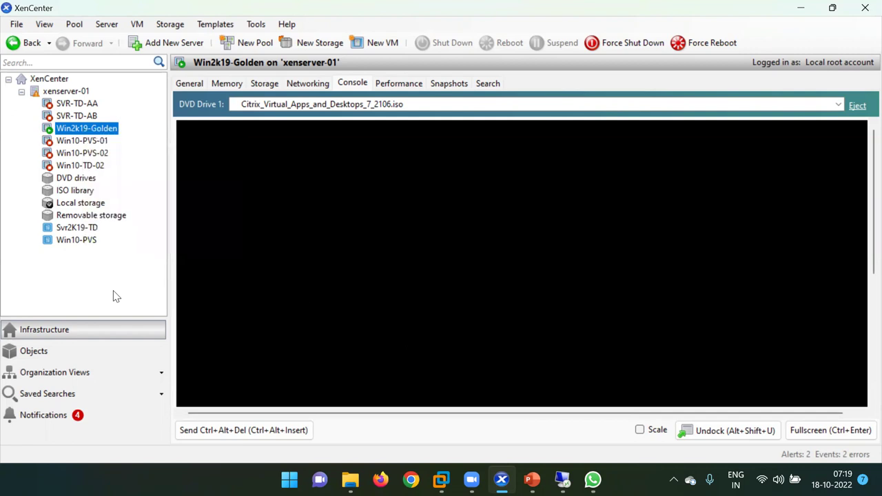
pyautogui.click(801, 7)
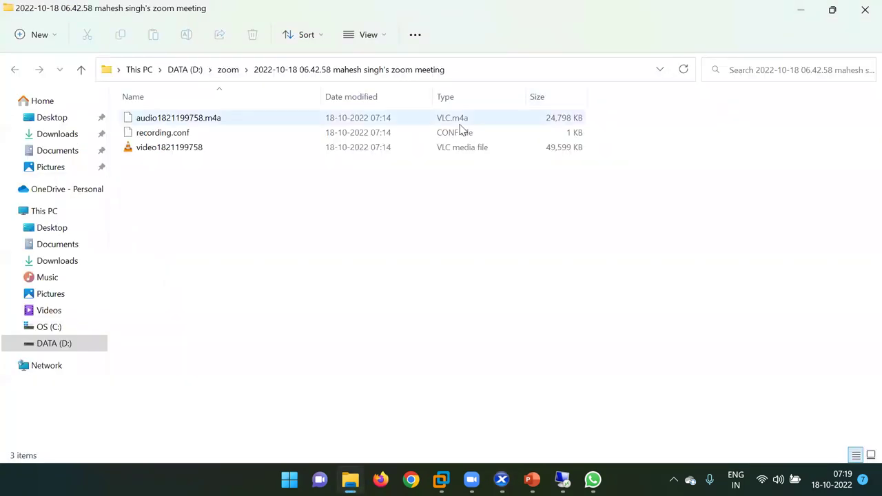
pyautogui.click(864, 7)
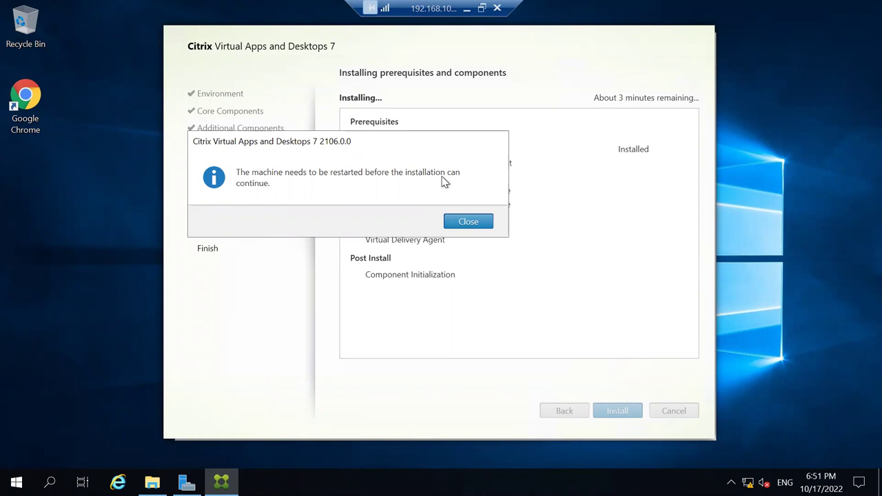
# Step: Acknowledge the installer's restart notice and switch to the Win2k19-Golden console in XenCenter
pyautogui.click(462, 220)
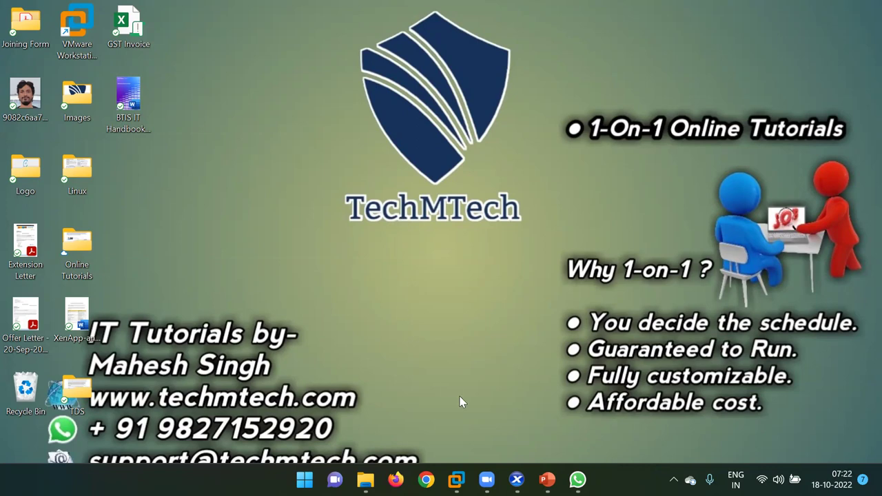
pyautogui.hotkey('alt', 'Tab')
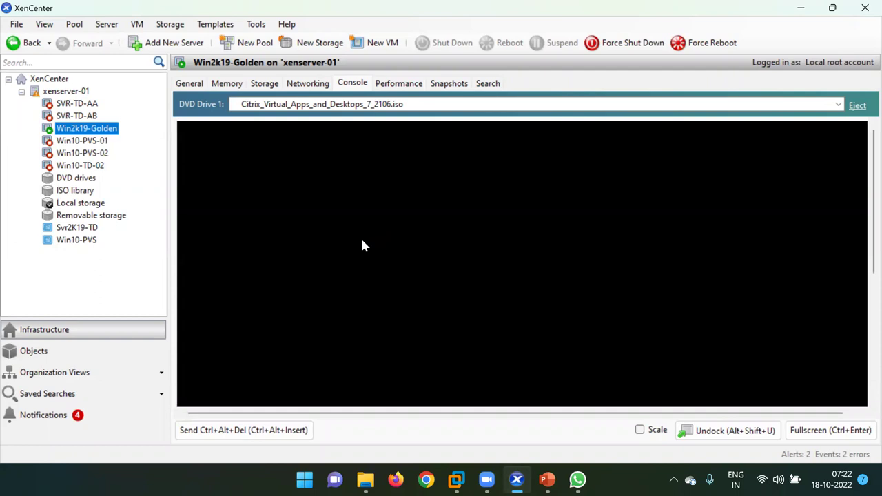
# Step: Scale the Win2k19-Golden console to fit, and reconnect to 192.168.10.55 over Remote Desktop with the account password, accepting the untrusted certificate
pyautogui.hotkey('alt', 's')
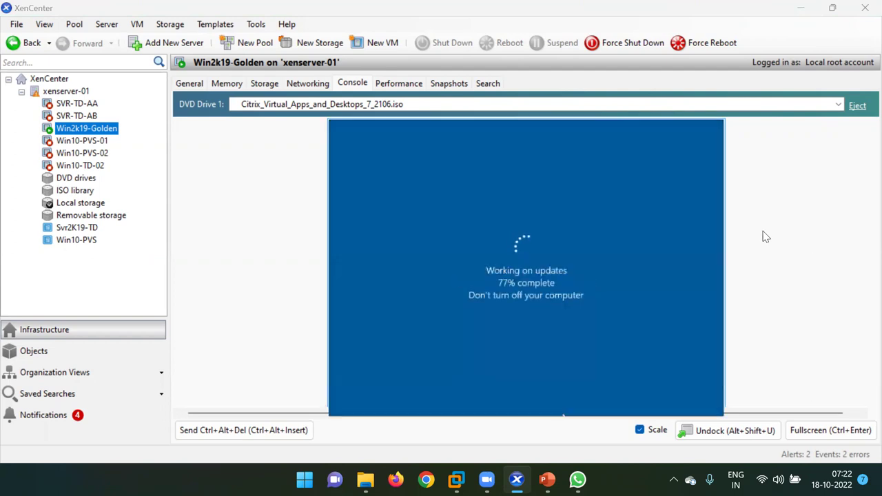
pyautogui.click(802, 8)
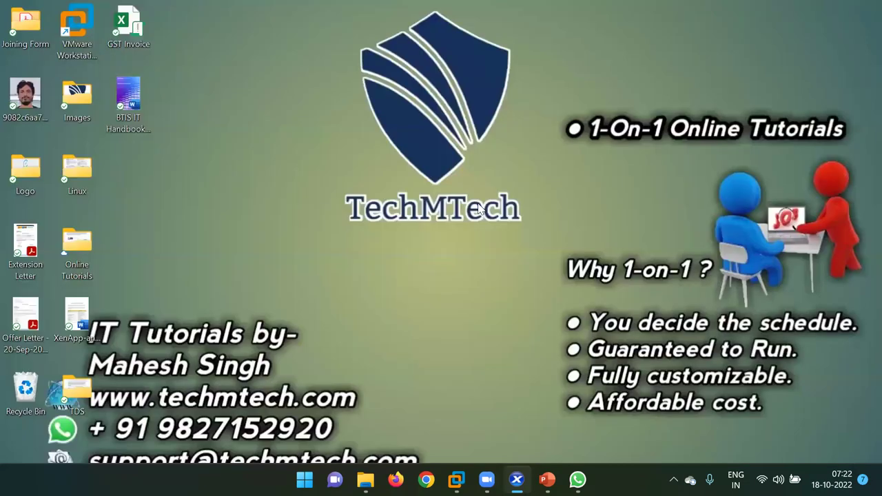
pyautogui.press('super+r')
pyautogui.press('Return')
pyautogui.press('Return')
pyautogui.write('P•••••••')
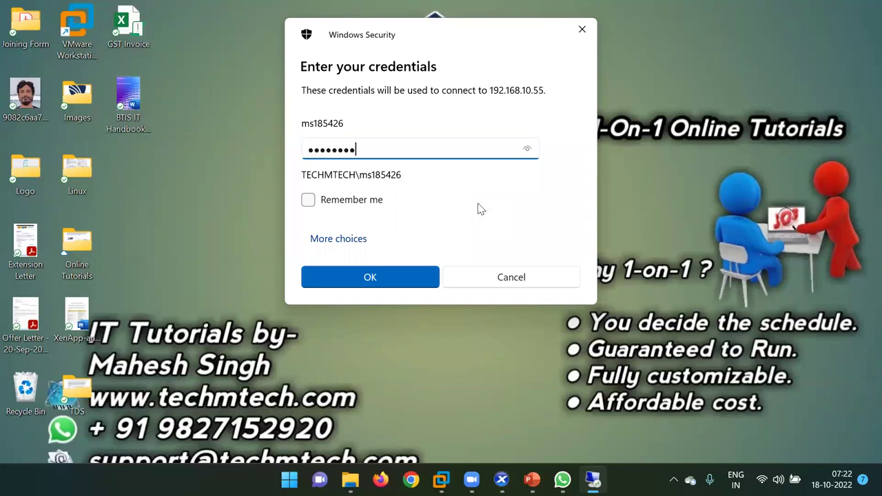
pyautogui.press('Return')
pyautogui.press('Left')
pyautogui.press('Return')
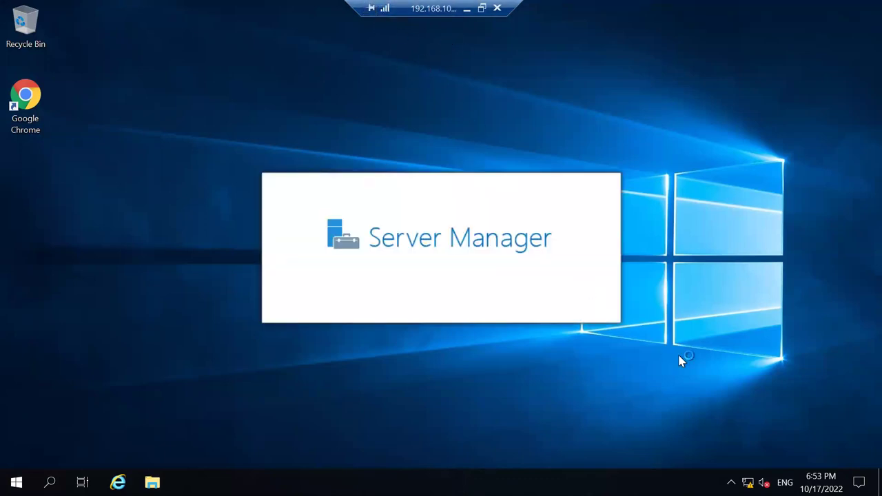
# Step: Check the date and time on the remote server in its calendar, and return to the Citrix installer
pyautogui.click(466, 9)
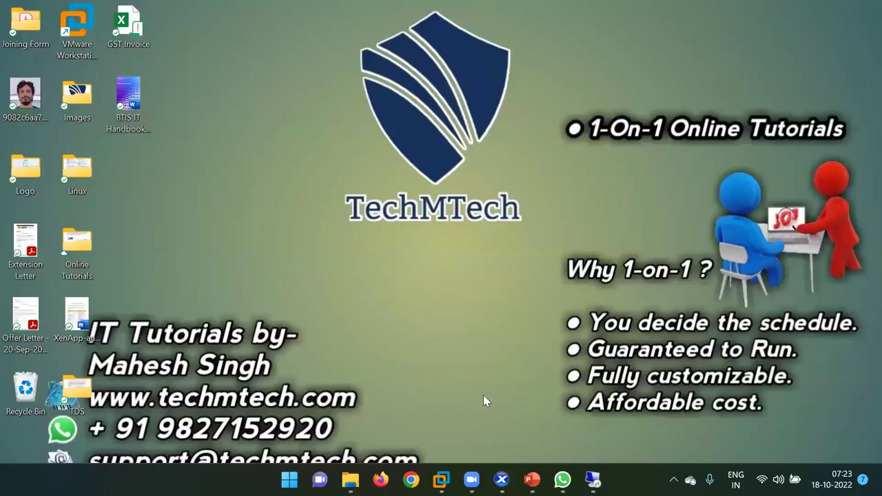
pyautogui.click(593, 479)
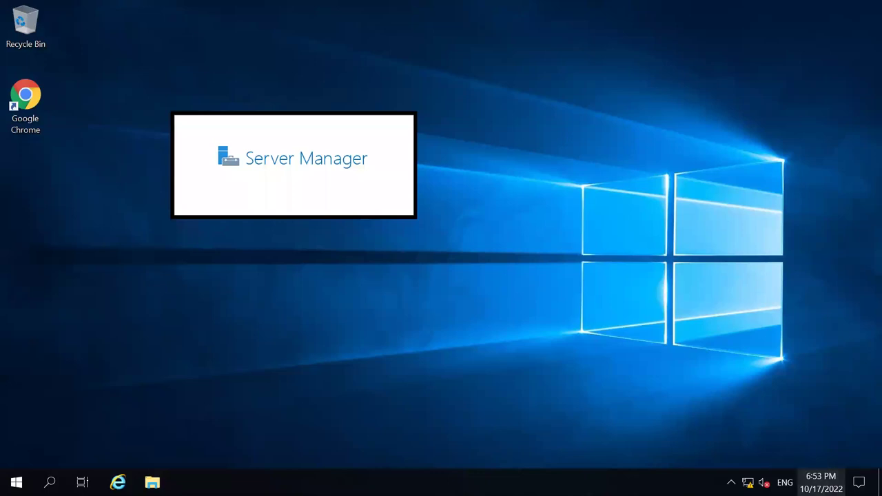
pyautogui.click(822, 482)
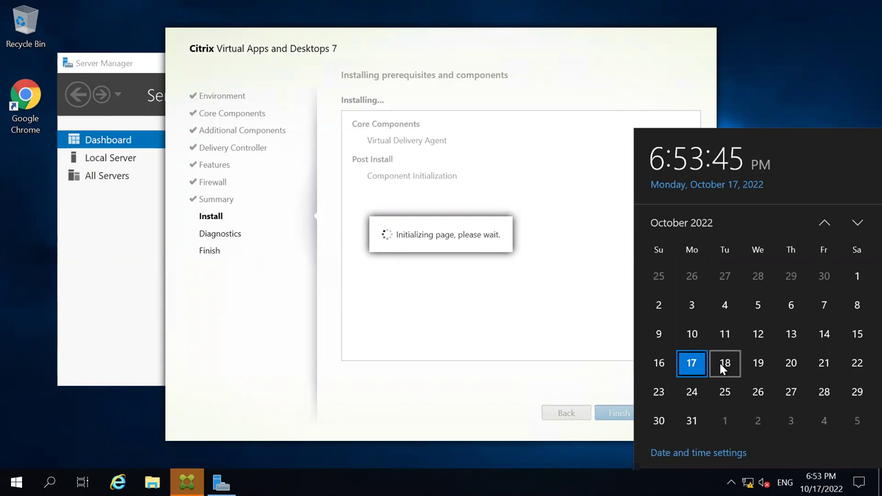
pyautogui.click(465, 46)
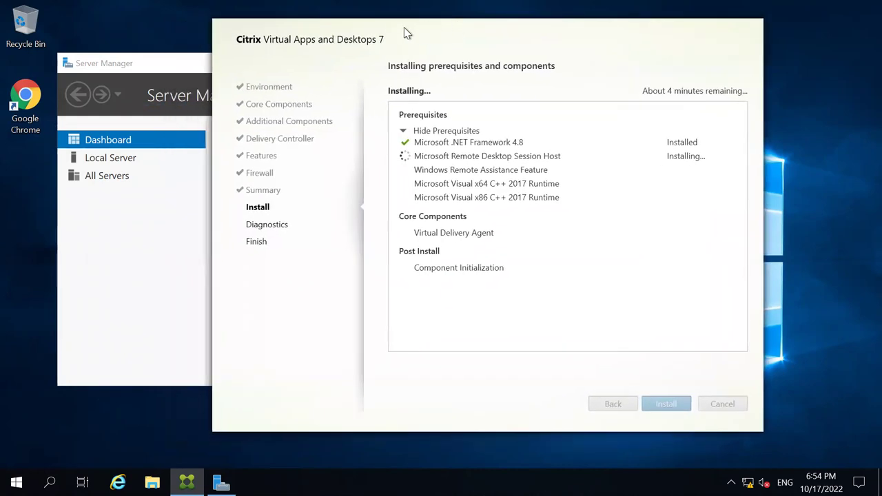
# Step: Minimize Server Manager to keep the Citrix installer in view, and acknowledge the installer's restart notice
pyautogui.moveTo(398, 32); pyautogui.dragTo(457, 25)
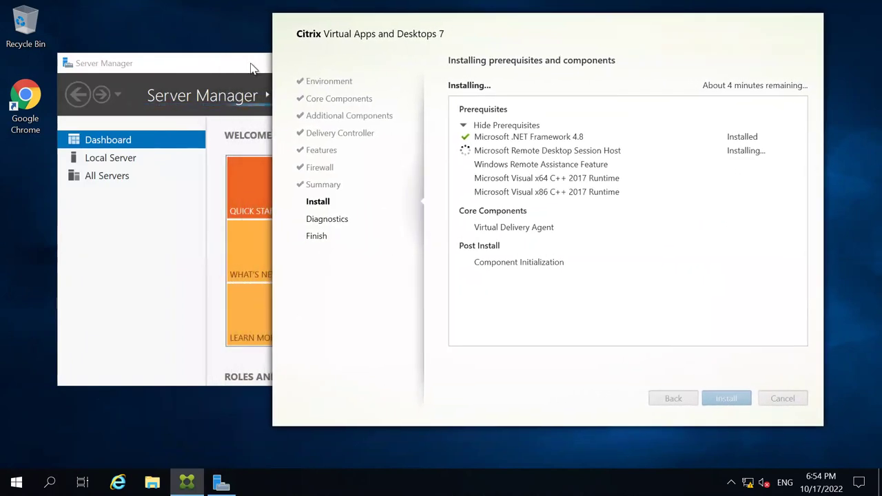
pyautogui.click(251, 63)
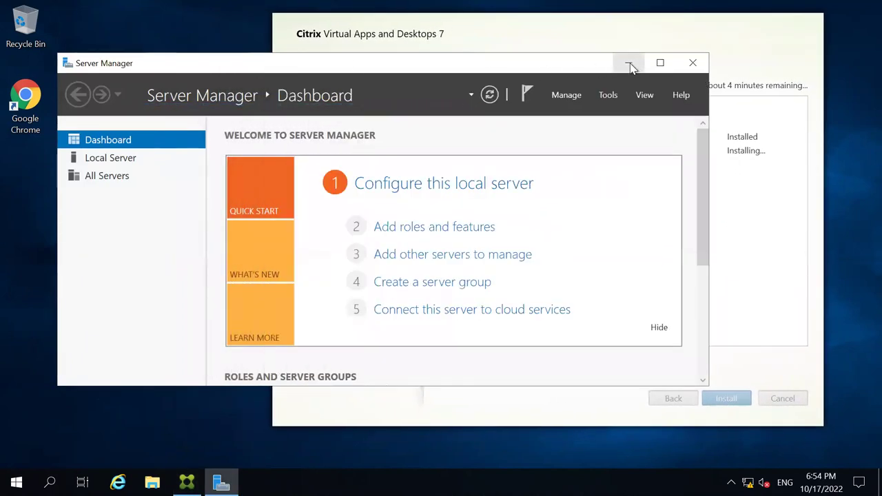
pyautogui.click(629, 65)
pyautogui.moveTo(499, 25); pyautogui.dragTo(542, 24)
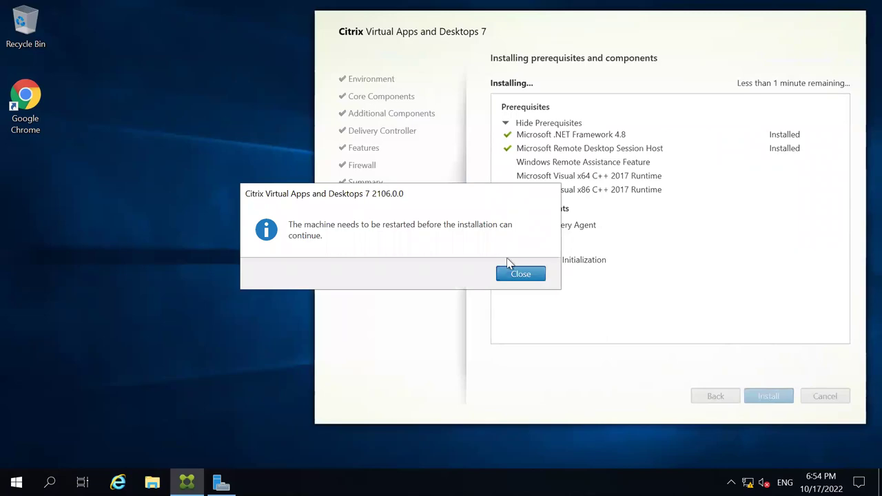
pyautogui.click(517, 274)
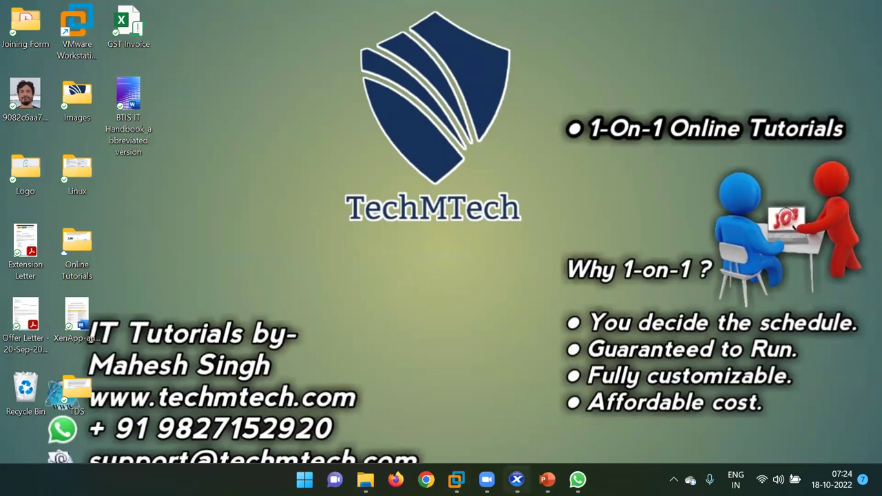
# Step: Check the restart in the XenCenter console, and sign back in to 192.168.10.55 over Remote Desktop with the account password despite the certificate warning
pyautogui.hotkey('alt', 'Tab')
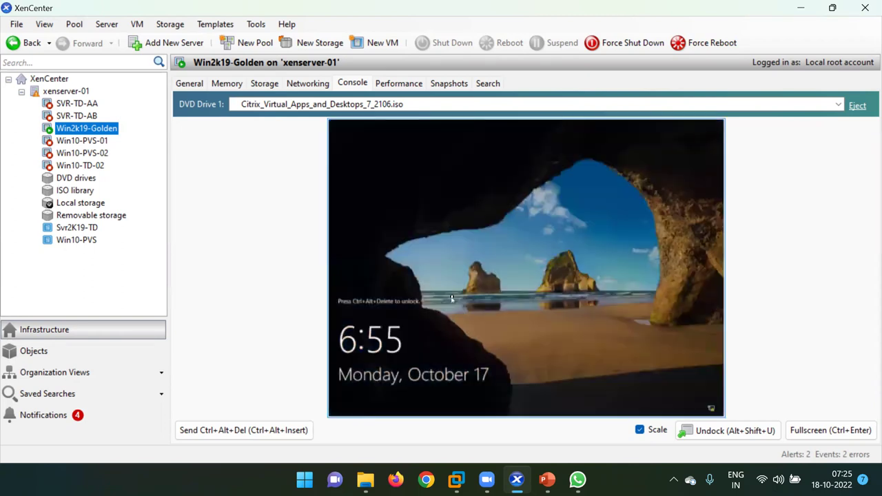
pyautogui.click(799, 9)
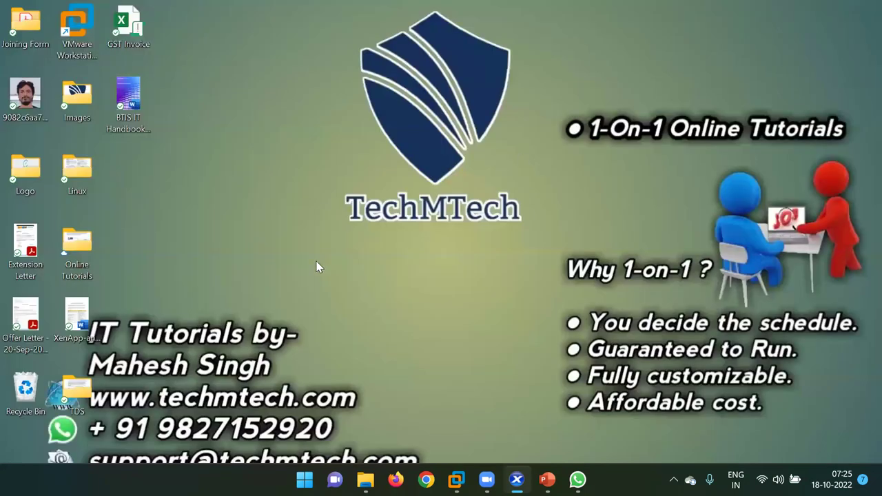
pyautogui.press('super+r')
pyautogui.press('Return')
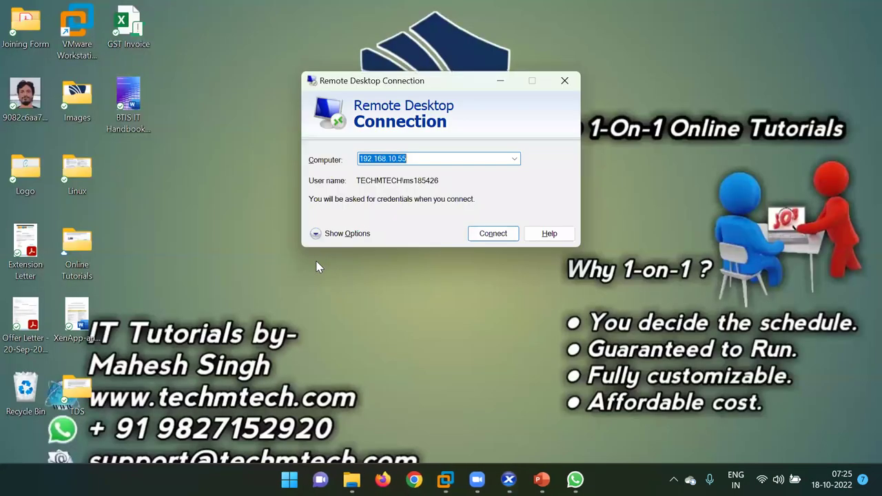
pyautogui.click(489, 235)
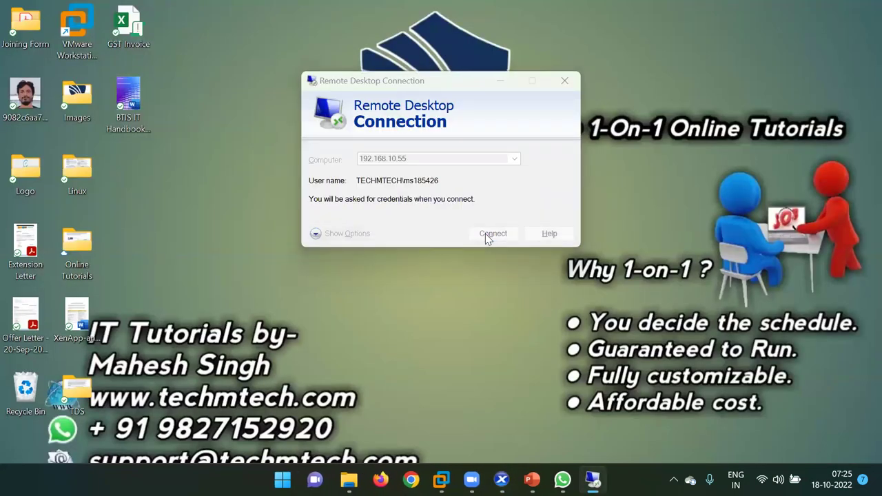
pyautogui.write('******')
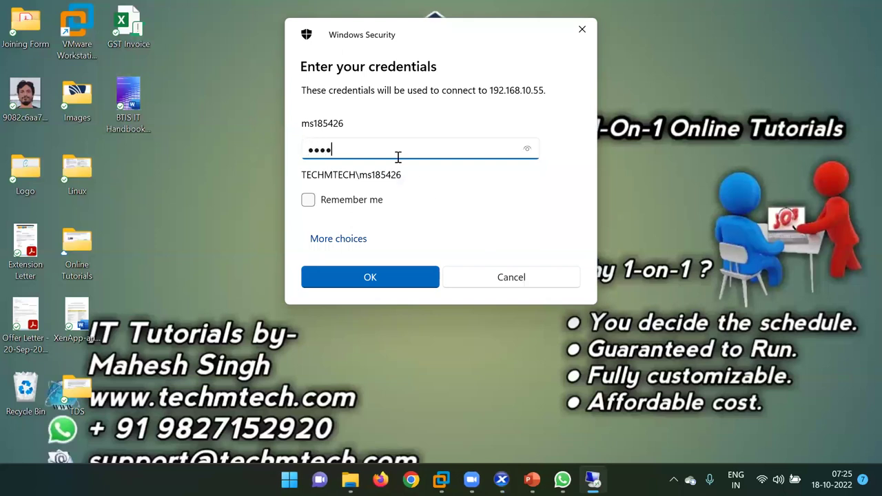
pyautogui.write('****')
pyautogui.press('Return')
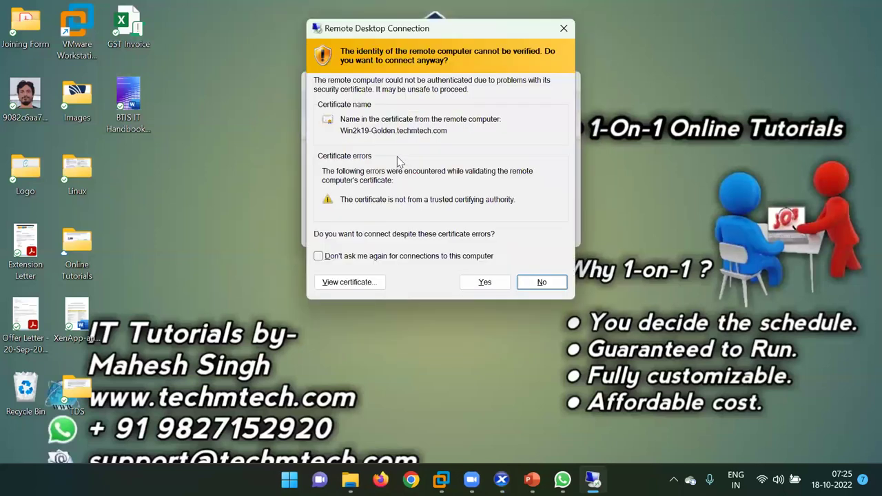
pyautogui.press('y')
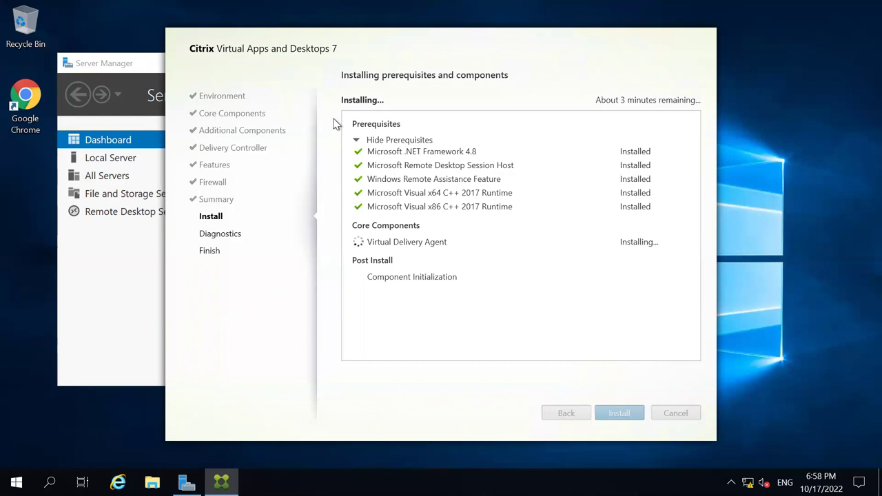
# Step: Review the Local Server properties of Win2k19-Golden in a maximized Server Manager, and return to the Citrix installer
pyautogui.click(186, 483)
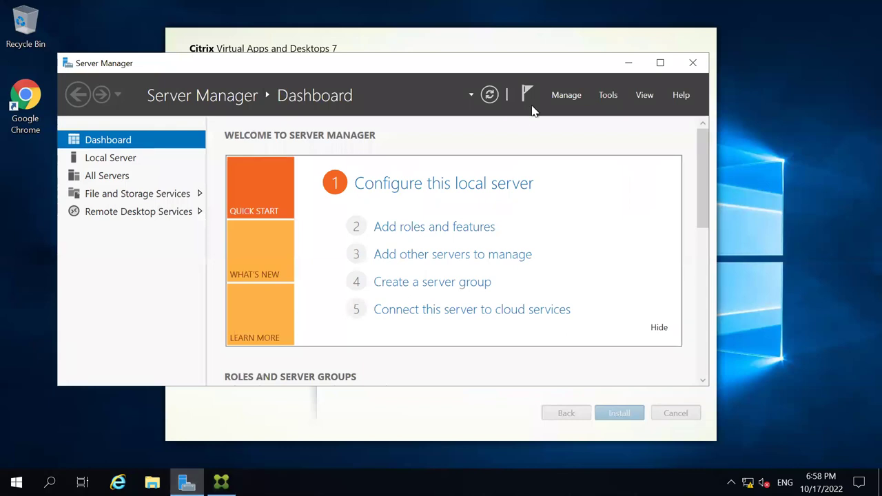
pyautogui.click(659, 63)
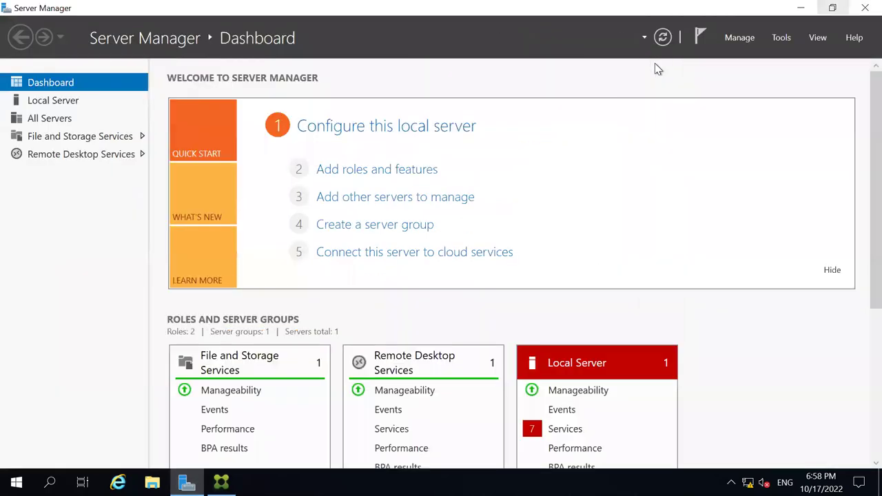
pyautogui.click(39, 107)
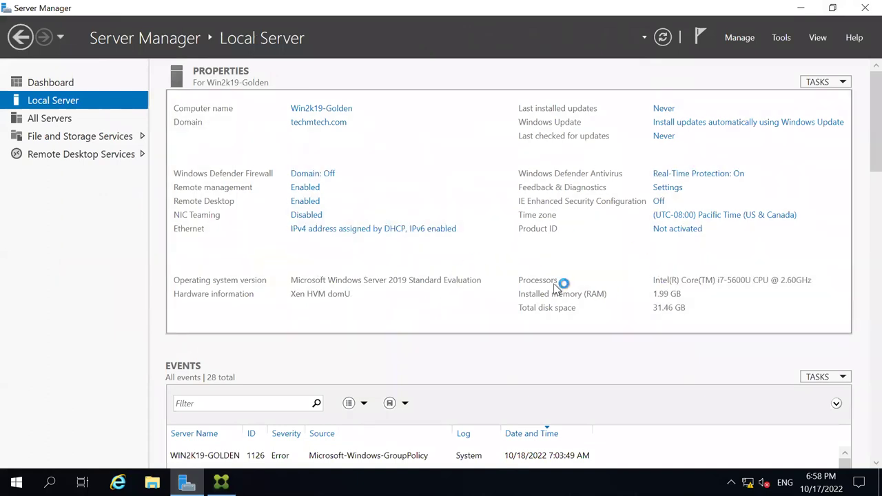
pyautogui.click(807, 9)
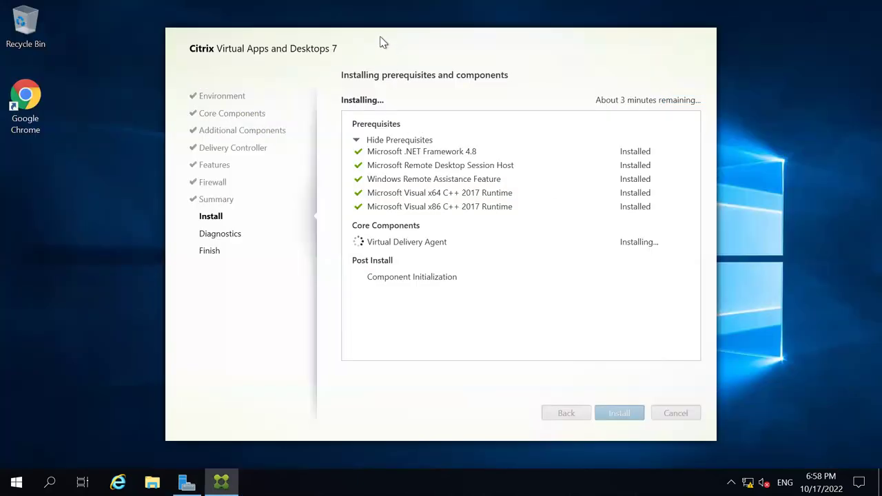
# Step: Minimize the Remote Desktop session while the agent installs, and switch to the Citrix Intro presentation in PowerPoint
pyautogui.moveTo(381, 38); pyautogui.dragTo(429, 28)
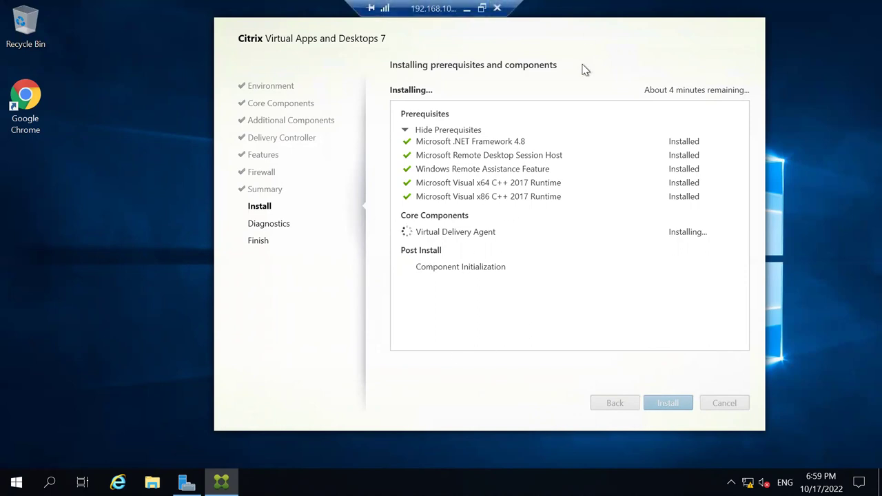
pyautogui.click(466, 8)
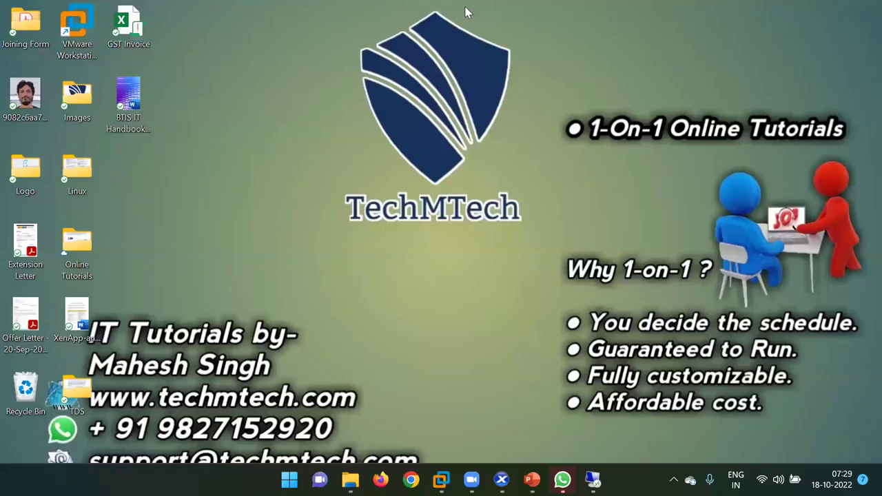
pyautogui.click(532, 480)
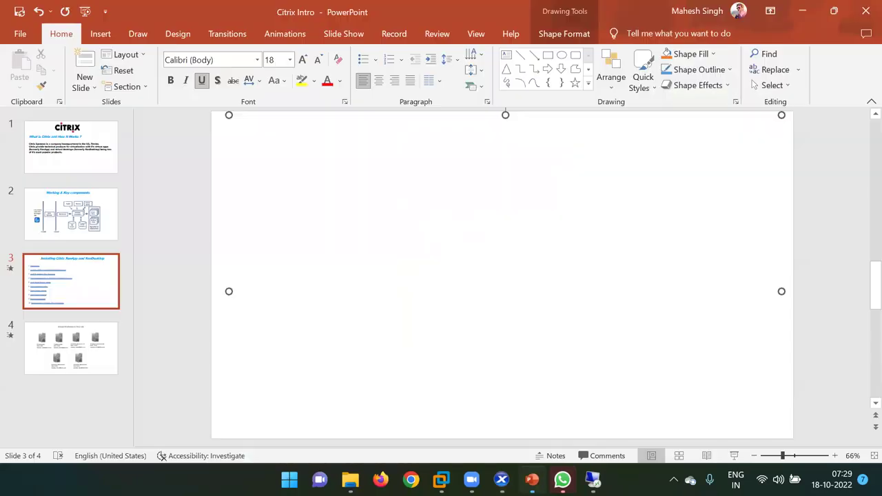